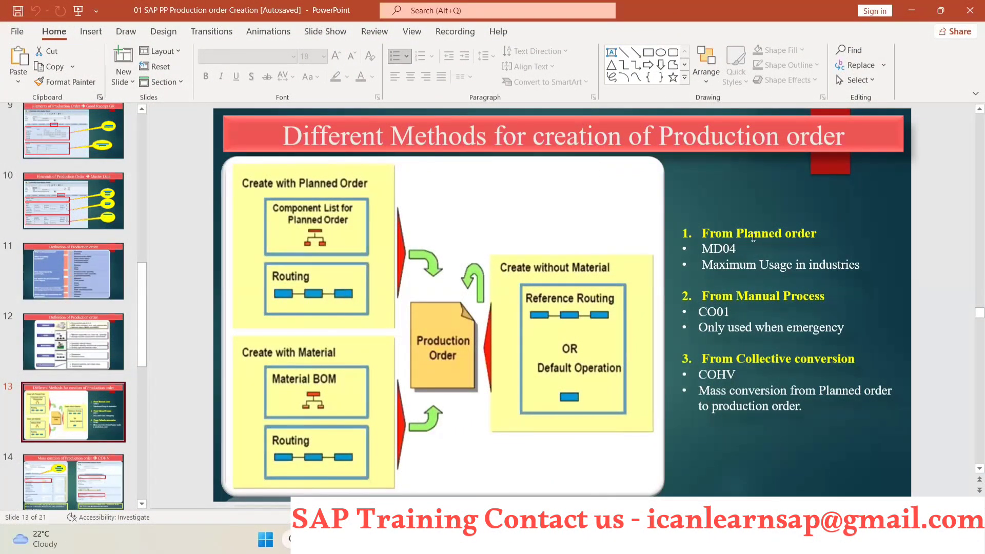
{"action": "mouse_move", "coordinate": [579, 542]}
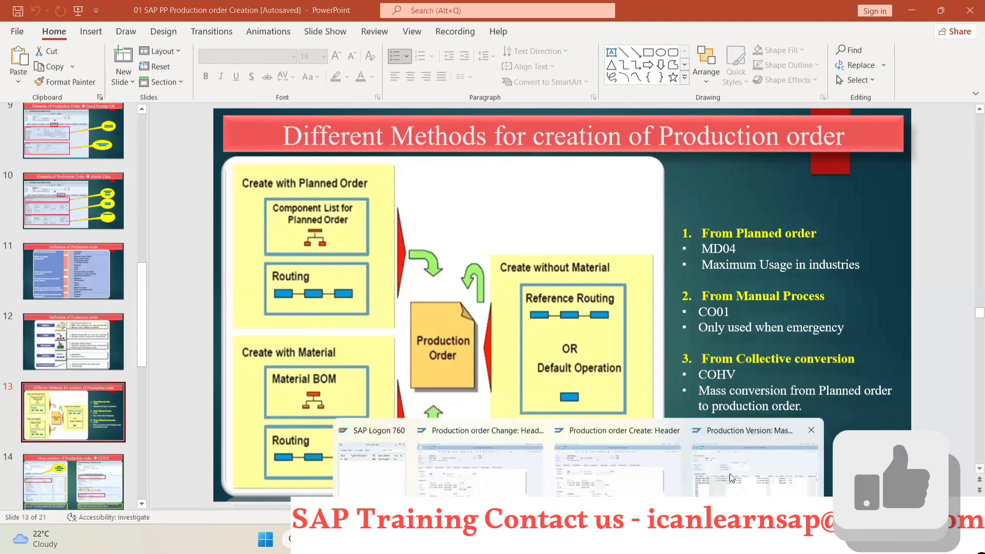
{"action": "left_click", "coordinate": [721, 472]}
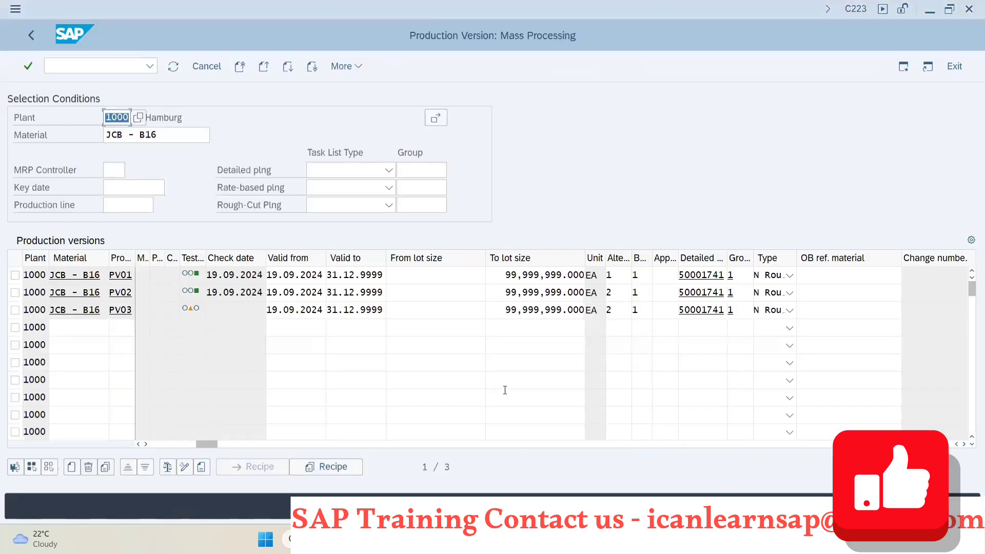
{"action": "key", "text": "alt+Tab"}
{"action": "key", "text": "alt+Tab"}
{"action": "key", "text": "alt+Tab"}
{"action": "key", "text": "alt+Tab"}
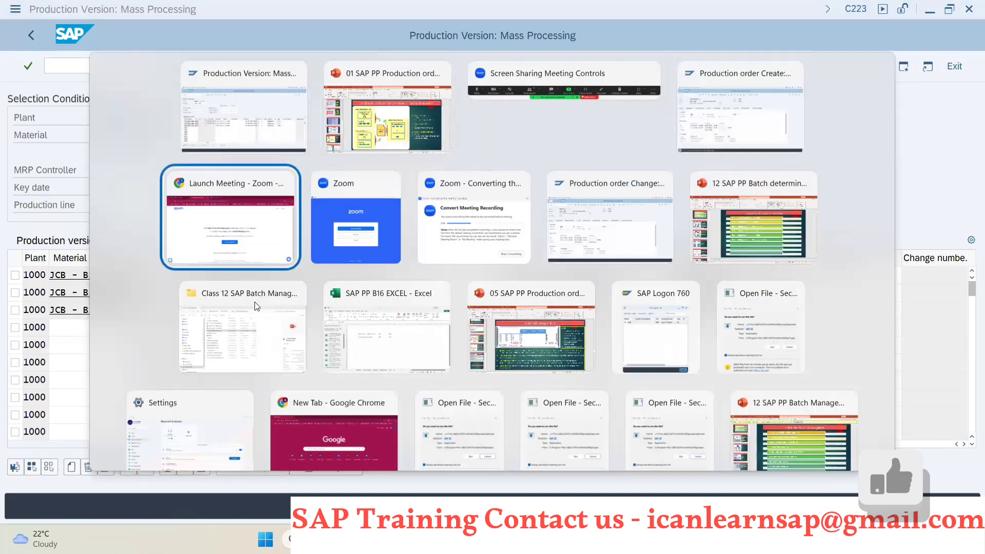
{"action": "key", "text": "alt+Tab"}
{"action": "key", "text": "alt+Tab"}
{"action": "key", "text": "alt+Tab"}
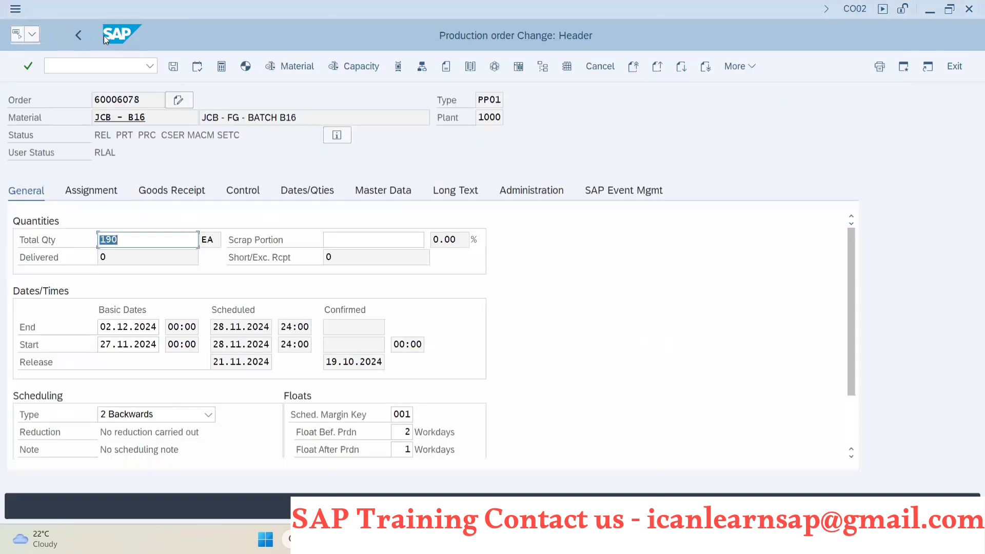
{"action": "left_click", "coordinate": [75, 31]}
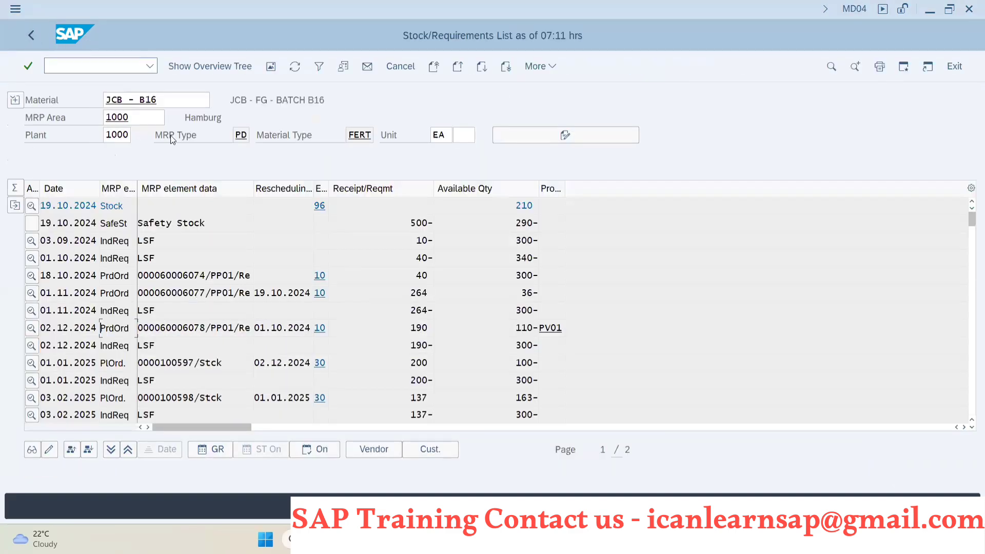
{"action": "left_click", "coordinate": [294, 66]}
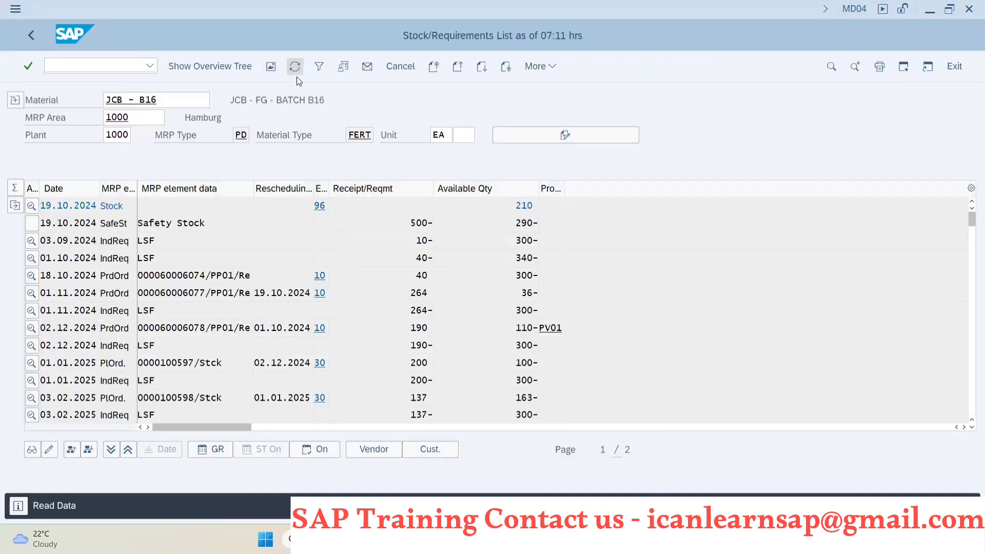
{"action": "double_click", "coordinate": [169, 363]}
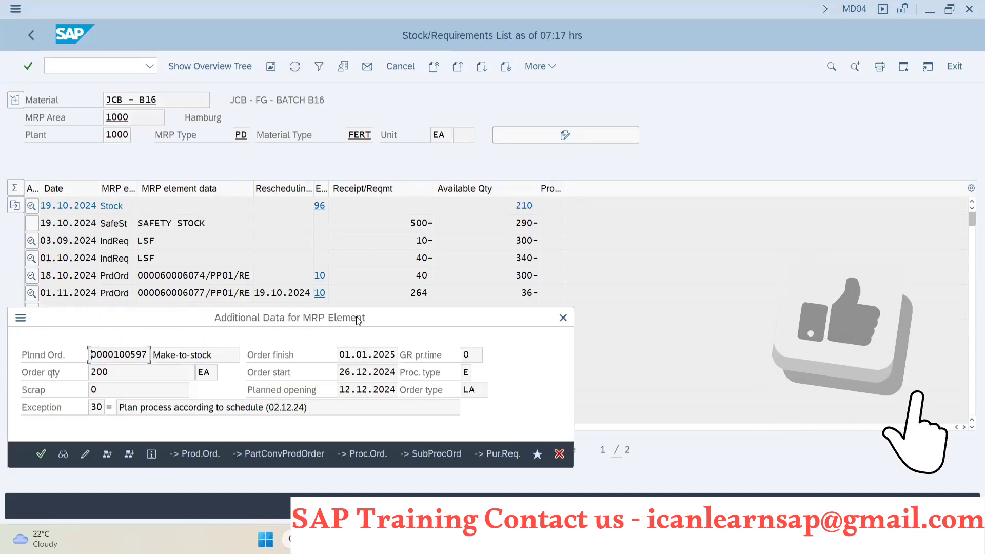
{"action": "left_click_drag", "start_coordinate": [356, 316], "coordinate": [578, 205]}
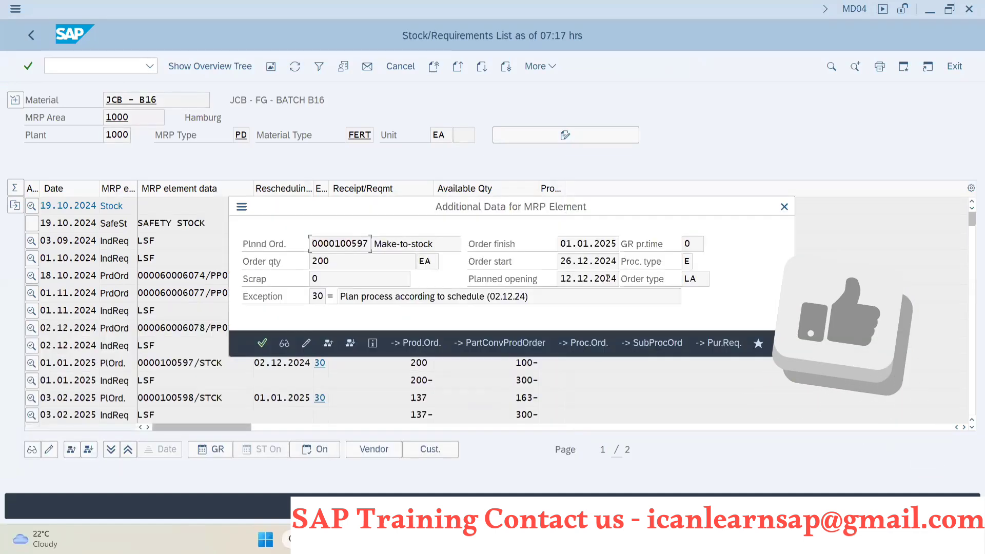
Try converting it to a production order, then close the locked-order and production versions windows without logging off
{"action": "left_click", "coordinate": [422, 344]}
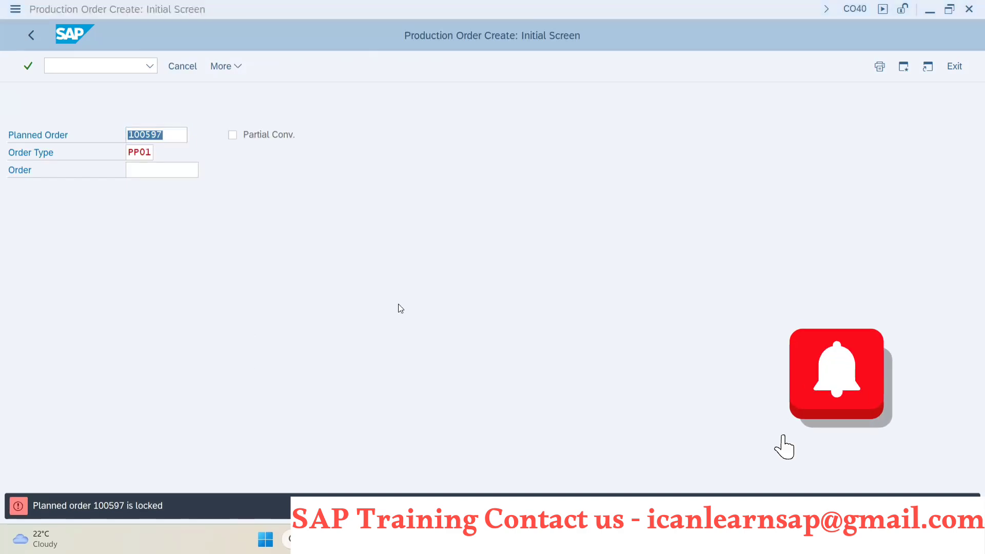
{"action": "key", "text": "alt+Tab"}
{"action": "key", "text": "alt+Tab"}
{"action": "key", "text": "alt+Tab"}
{"action": "key", "text": "alt+Tab"}
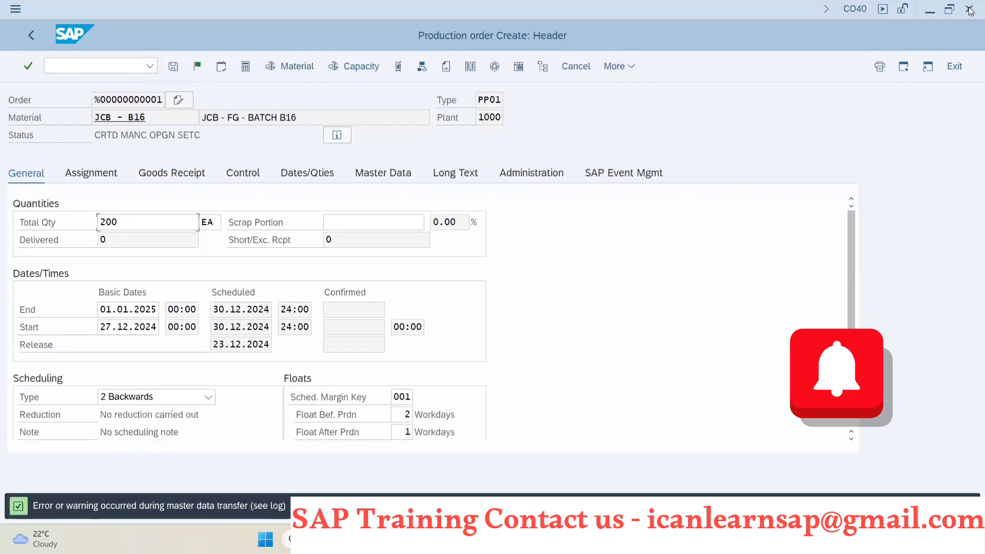
{"action": "left_click", "coordinate": [970, 9]}
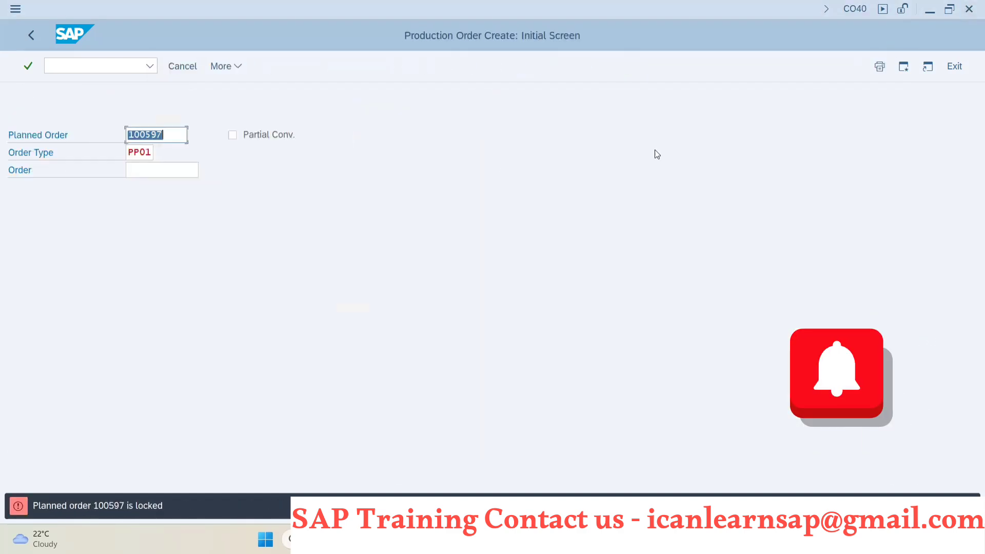
{"action": "left_click", "coordinate": [970, 9]}
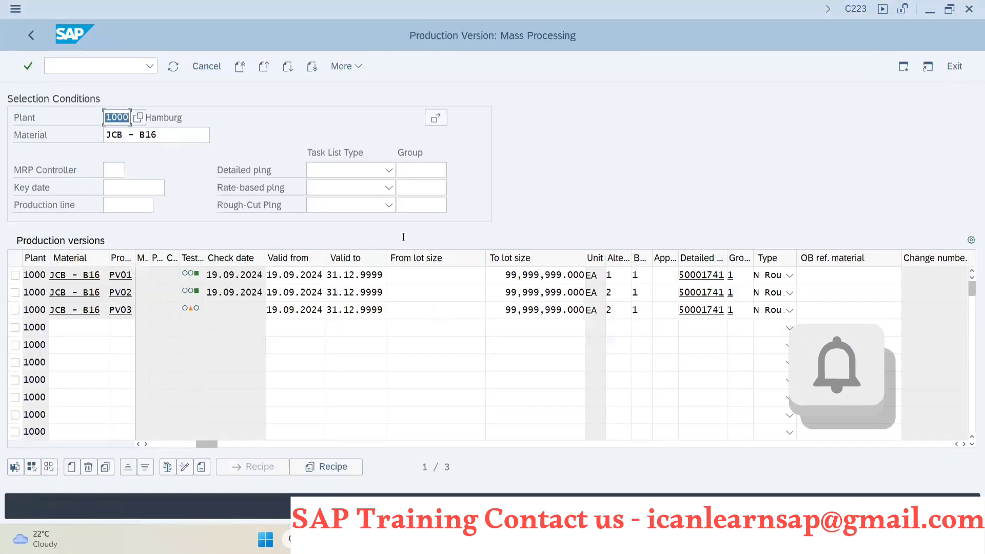
{"action": "left_click", "coordinate": [970, 9]}
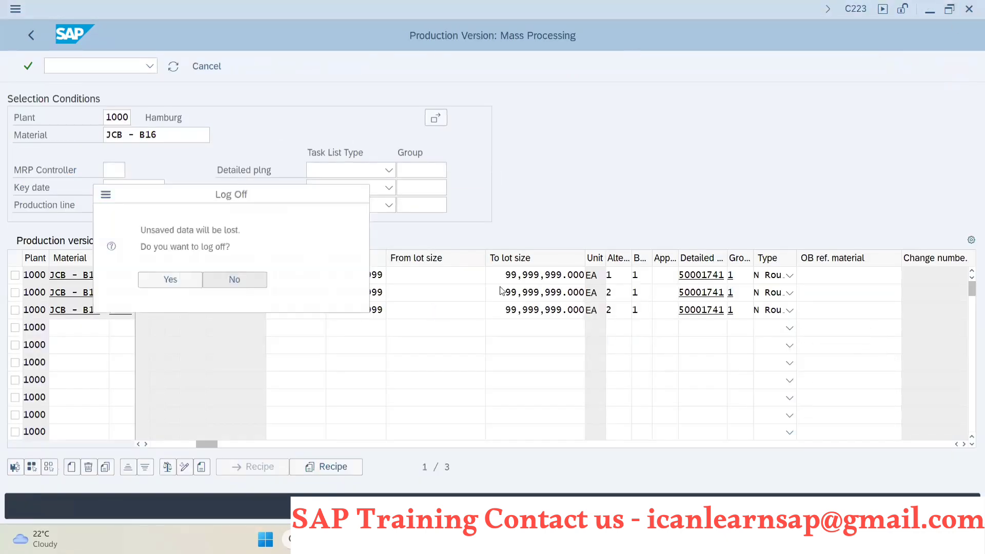
{"action": "left_click", "coordinate": [161, 281]}
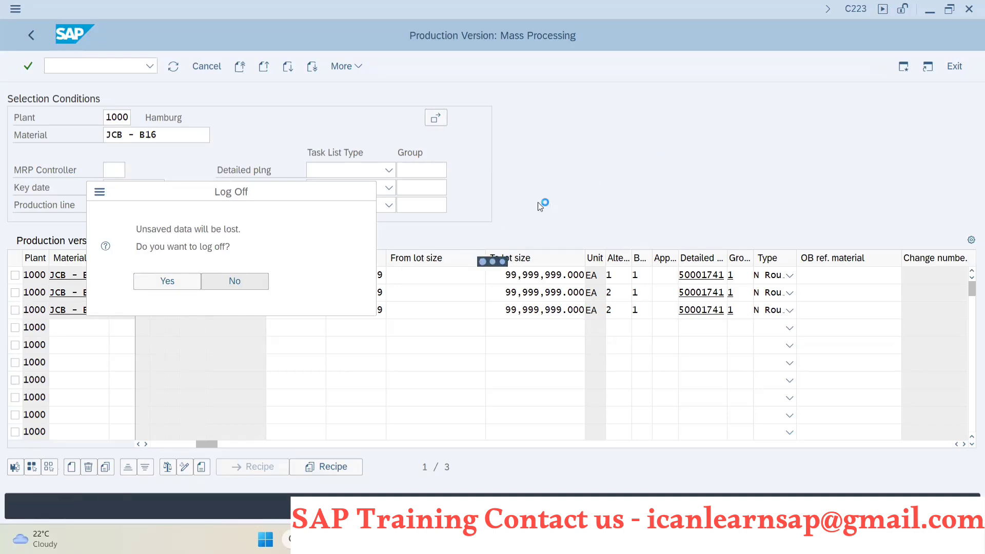
{"action": "key", "text": "alt+Tab"}
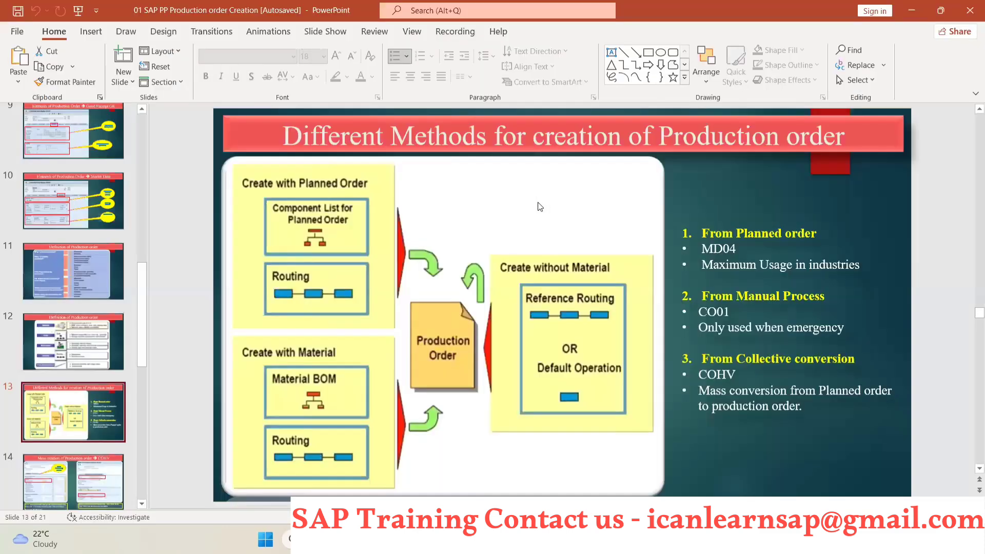
{"action": "mouse_move", "coordinate": [578, 539]}
{"action": "left_click", "coordinate": [595, 485]}
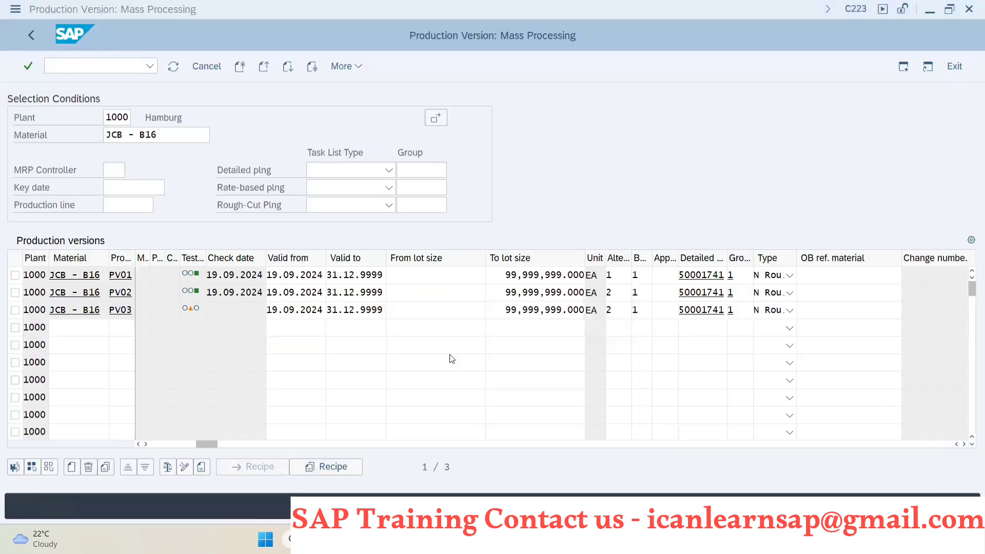
{"action": "left_click", "coordinate": [30, 36]}
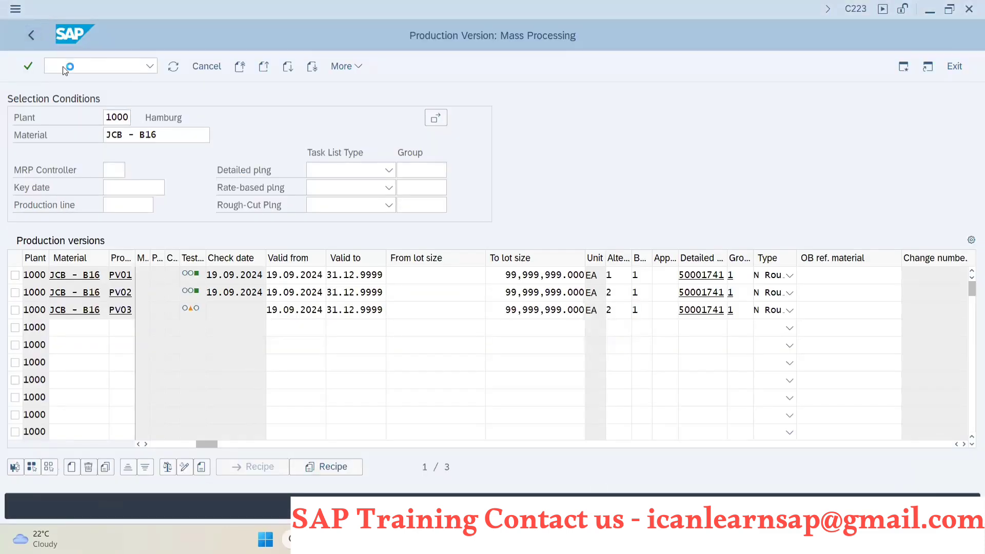
{"action": "type", "text": "md04"}
{"action": "key", "text": "Return"}
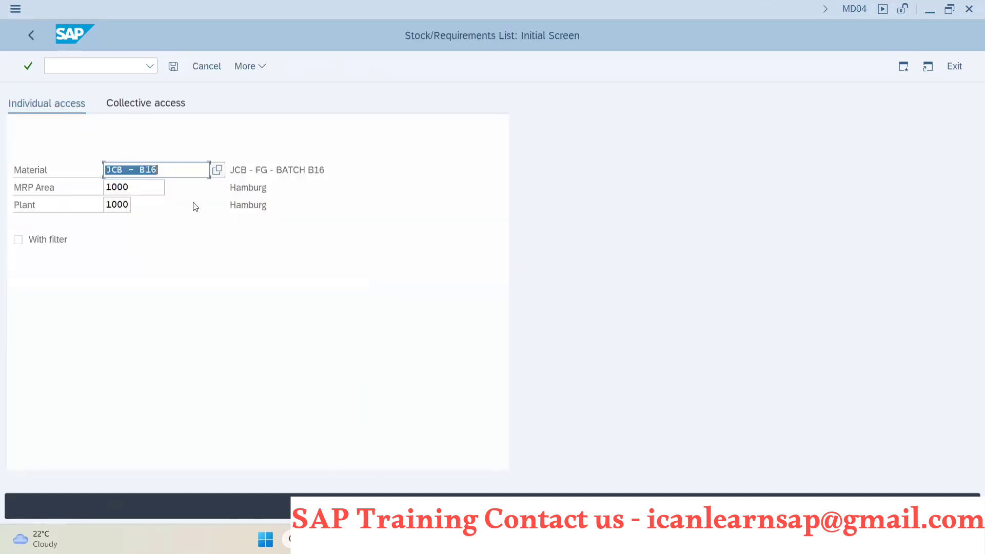
{"action": "key", "text": "Return"}
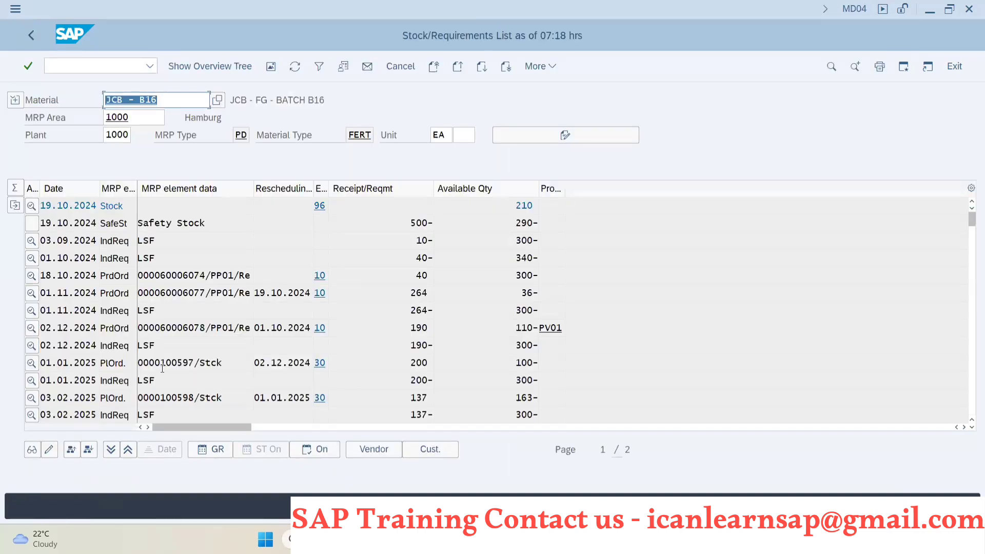
{"action": "left_click", "coordinate": [167, 362]}
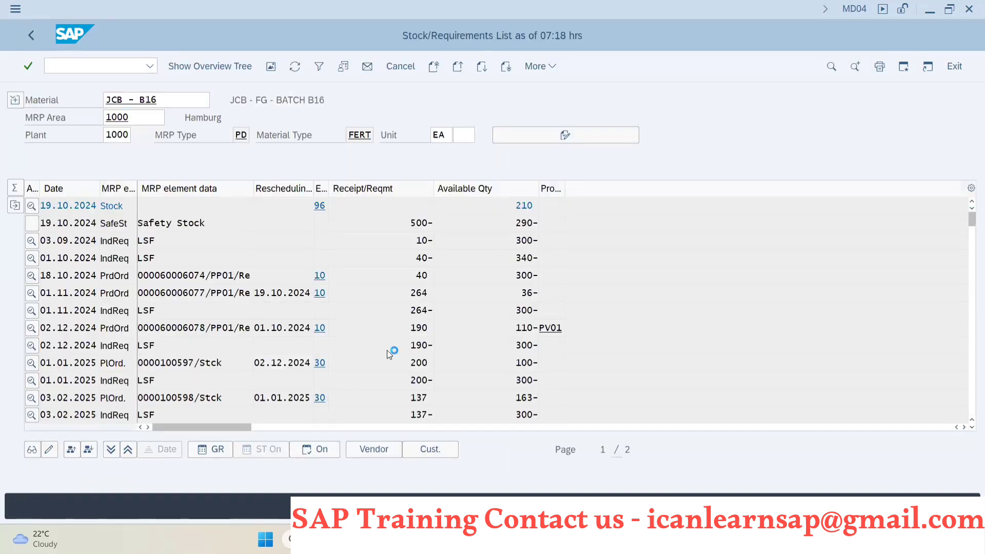
{"action": "left_click", "coordinate": [206, 454]}
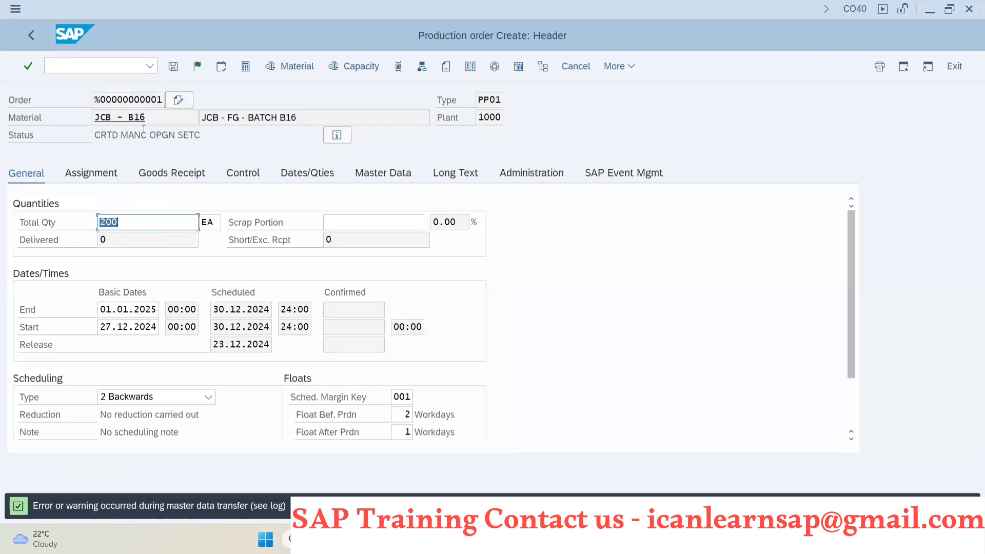
{"action": "left_click", "coordinate": [197, 66]}
{"action": "left_click", "coordinate": [178, 69]}
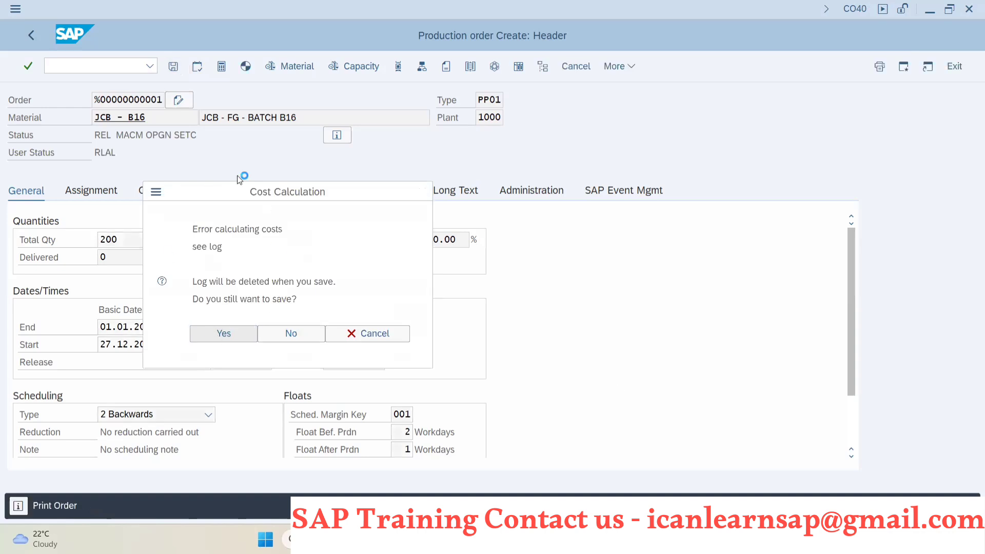
{"action": "key", "text": "Return"}
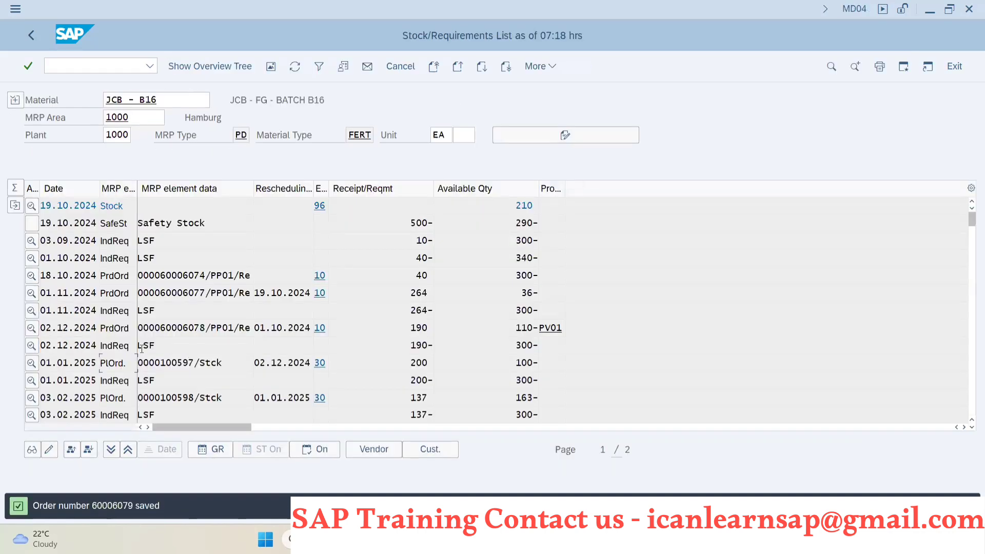
Refresh MD04 and display the header of released production order 60006079 in CO03
{"action": "left_click", "coordinate": [294, 68]}
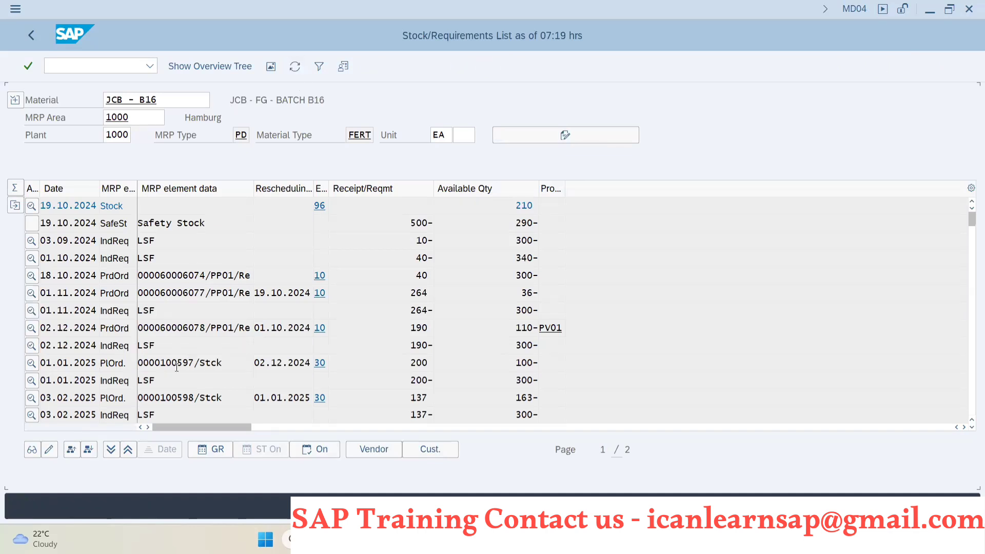
{"action": "double_click", "coordinate": [187, 364]}
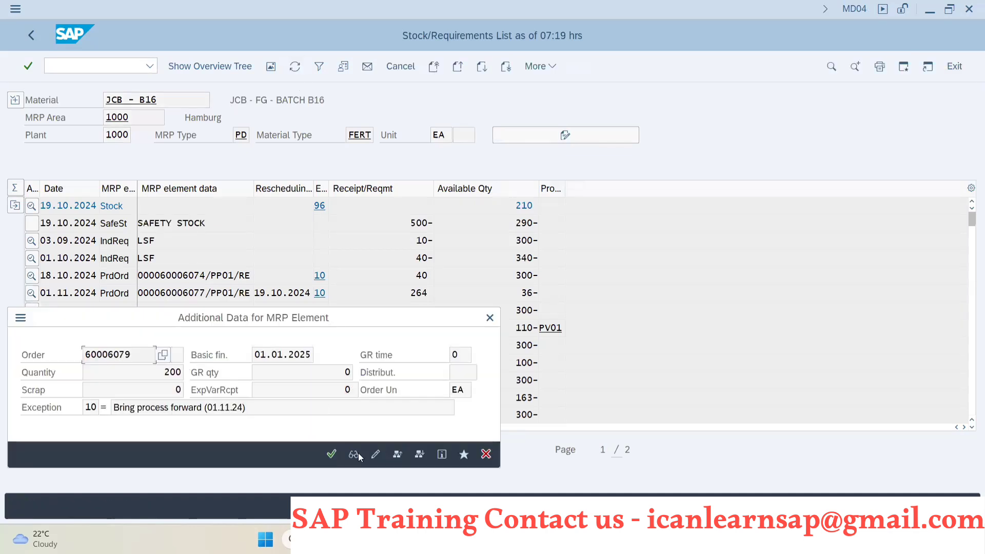
{"action": "left_click", "coordinate": [353, 454]}
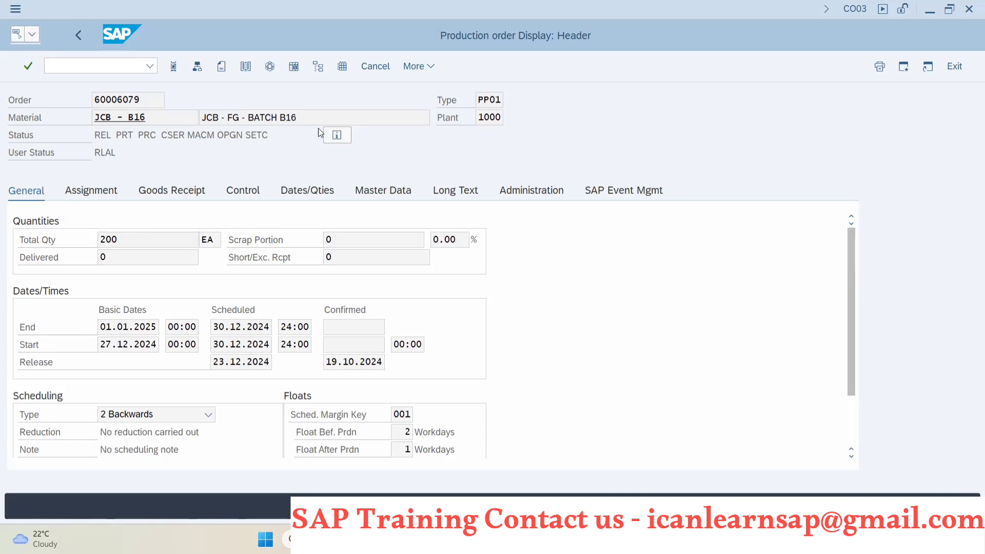
{"action": "key", "text": "alt+Tab"}
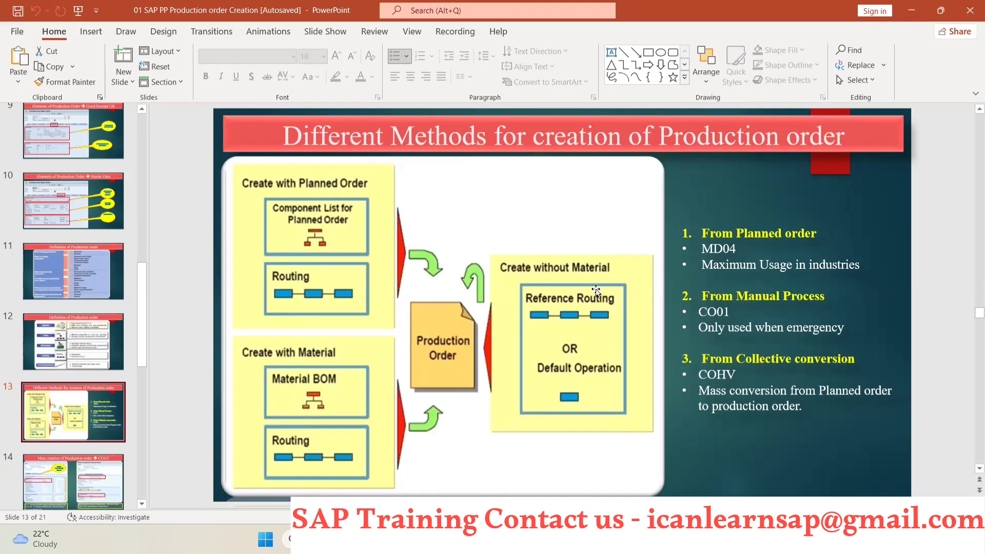
Start CO01 and paste material JCB - B16 with plant 1000 and order type PP01
{"action": "key", "text": "alt+Tab"}
{"action": "left_click_drag", "start_coordinate": [150, 118], "coordinate": [79, 124]}
{"action": "key", "text": "ctrl+c"}
{"action": "left_click", "coordinate": [94, 67]}
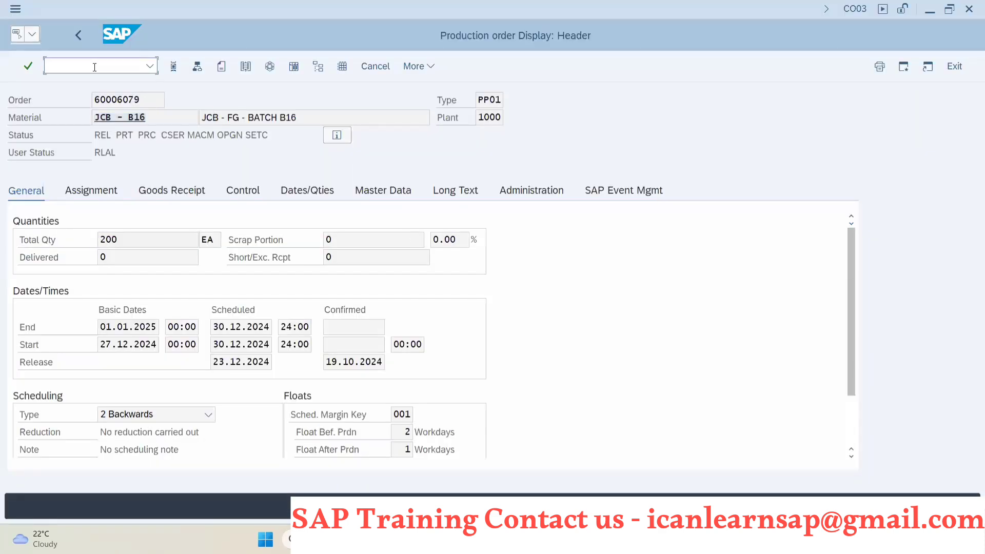
{"action": "type", "text": "/nco01"}
{"action": "key", "text": "Return"}
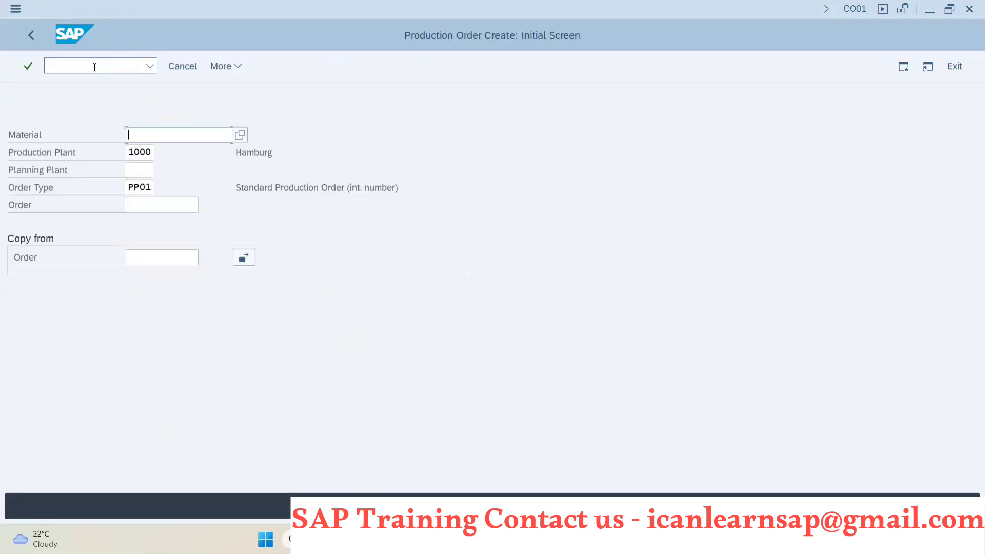
{"action": "key", "text": "ctrl+v"}
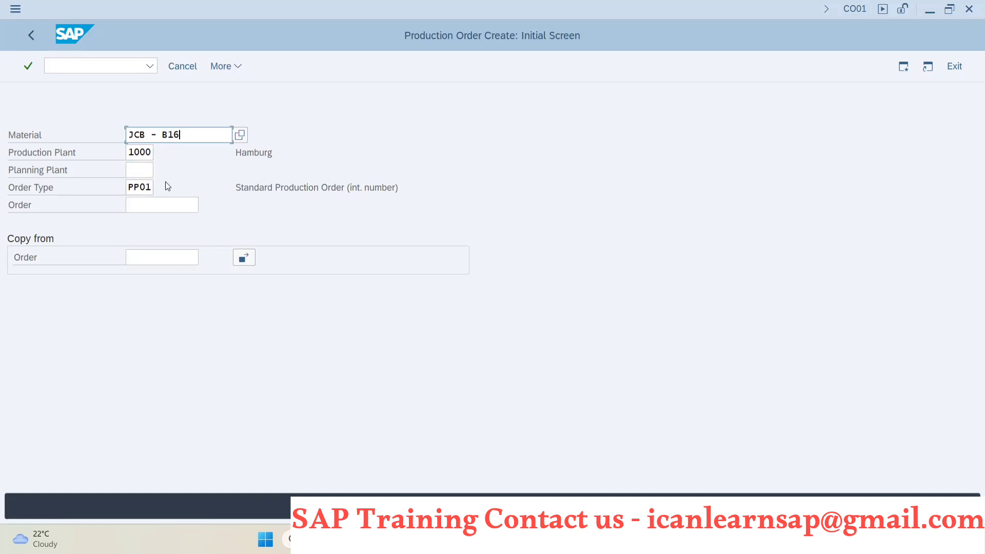
Enter total quantity 10 EA and basic end date 31.10.2024 in the order header
{"action": "key", "text": "Return"}
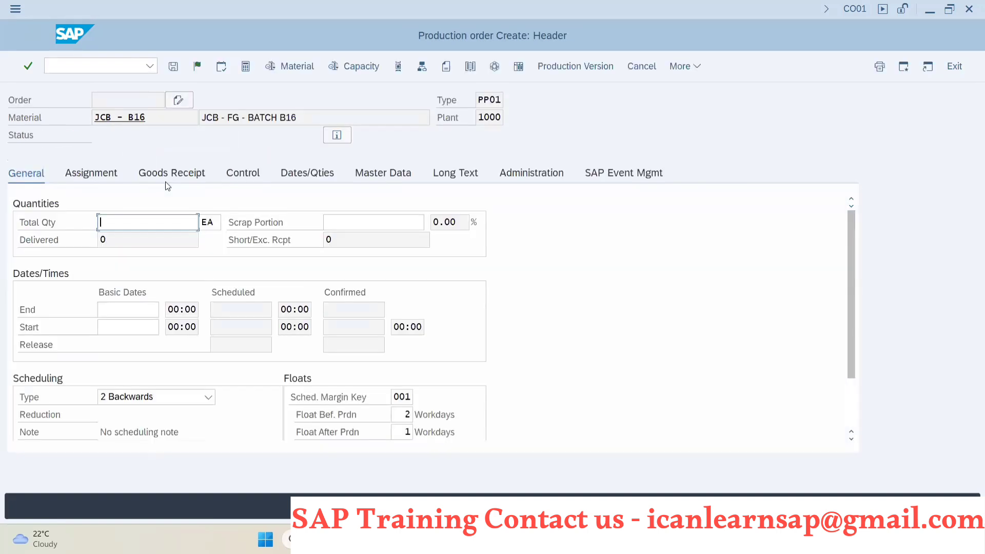
{"action": "type", "text": "10"}
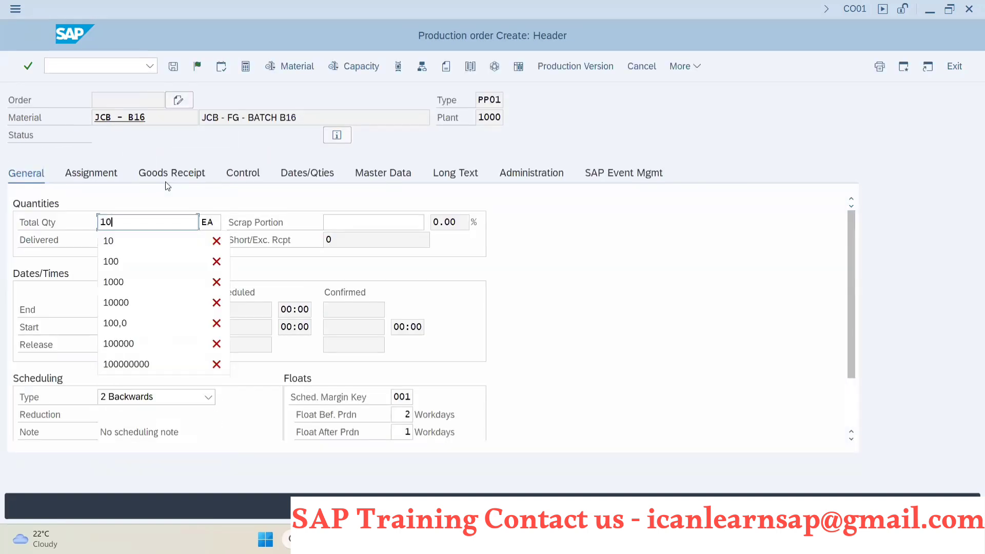
{"action": "left_click", "coordinate": [167, 207]}
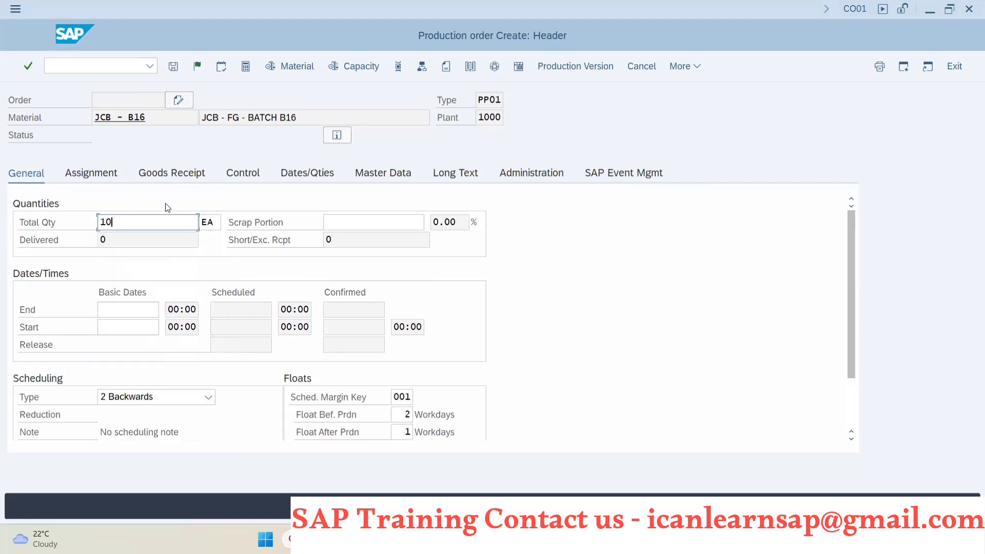
{"action": "left_click", "coordinate": [123, 310]}
{"action": "key", "text": "F4"}
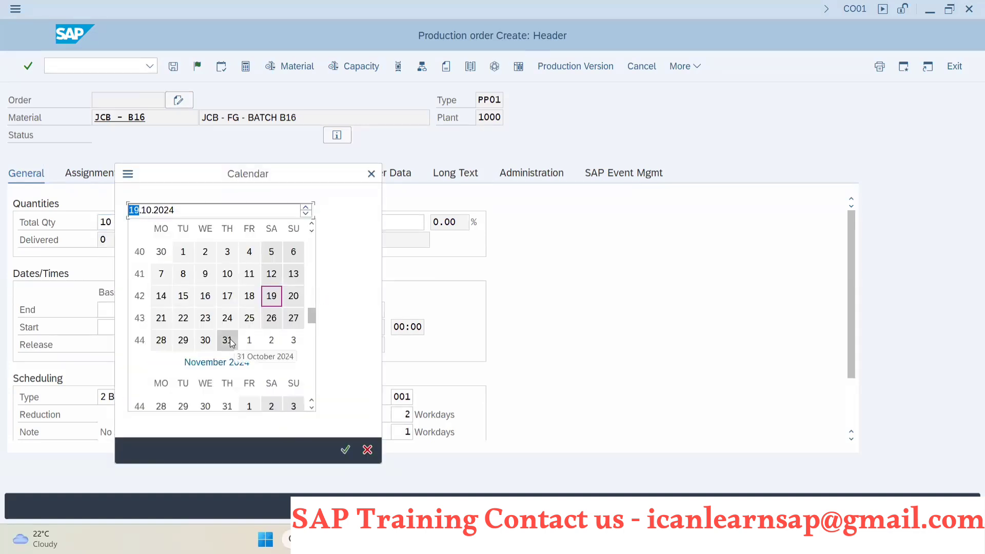
{"action": "double_click", "coordinate": [227, 340]}
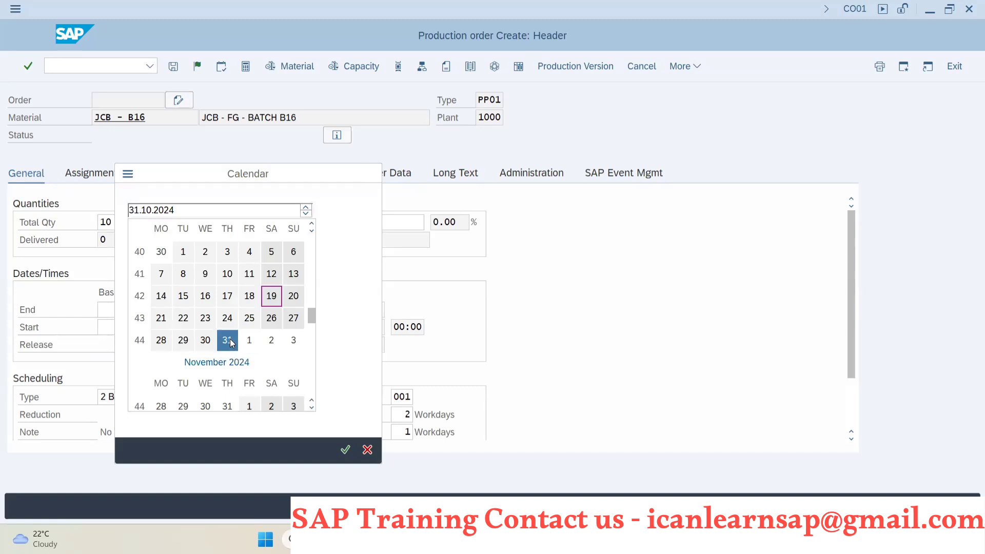
{"action": "left_click", "coordinate": [103, 333]}
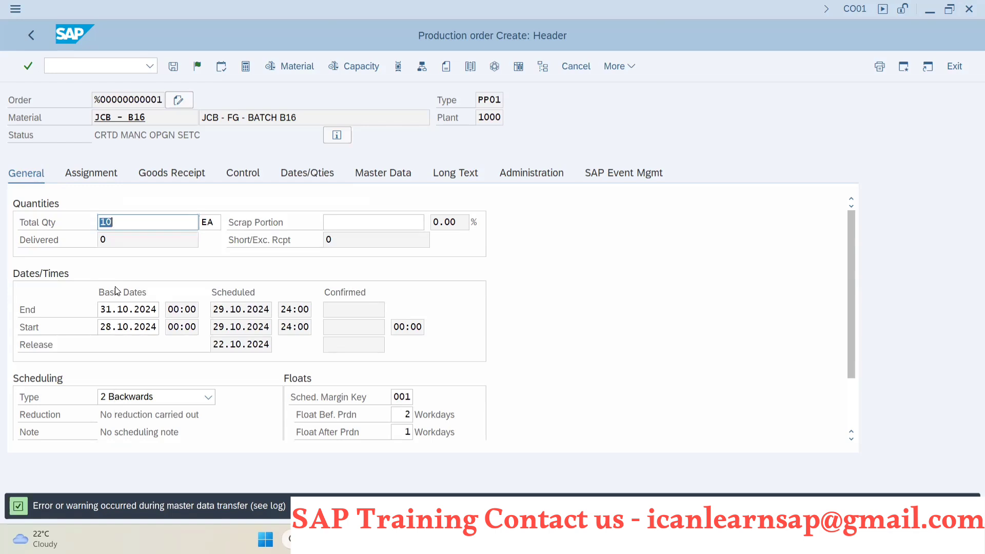
Leave the unsaved order with /n for the SAP main menu
{"action": "key", "text": "alt+Tab"}
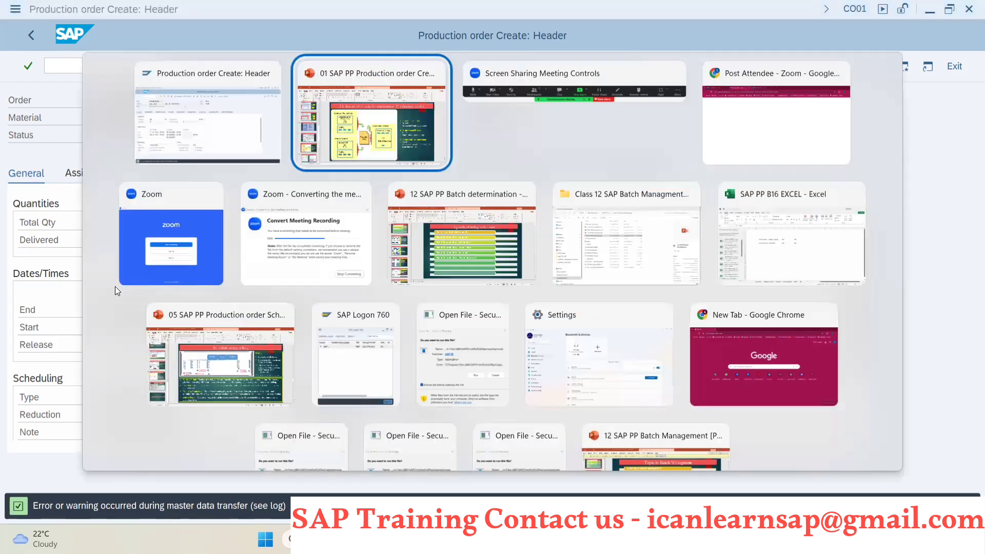
{"action": "key", "text": "alt+shift+Tab"}
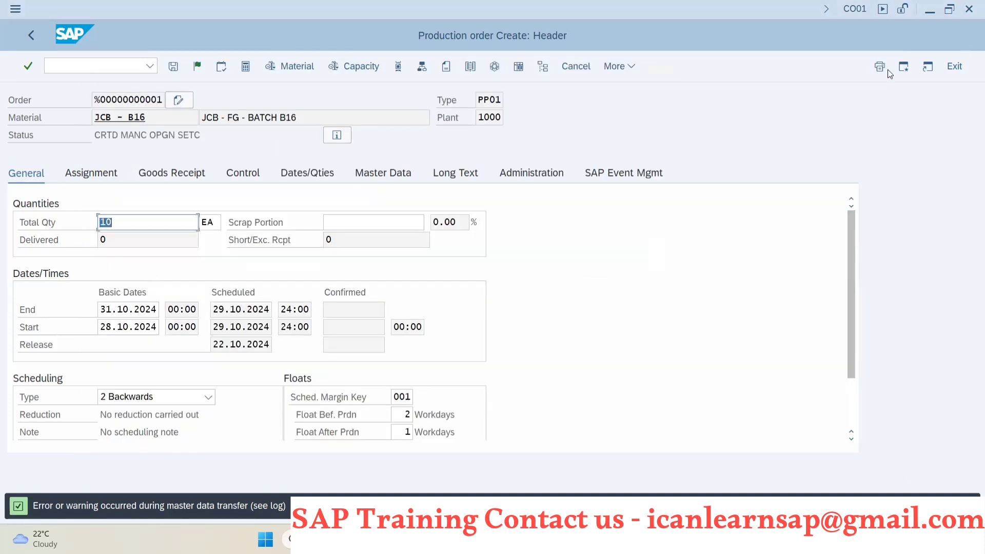
{"action": "left_click", "coordinate": [136, 70]}
{"action": "type", "text": "/n"}
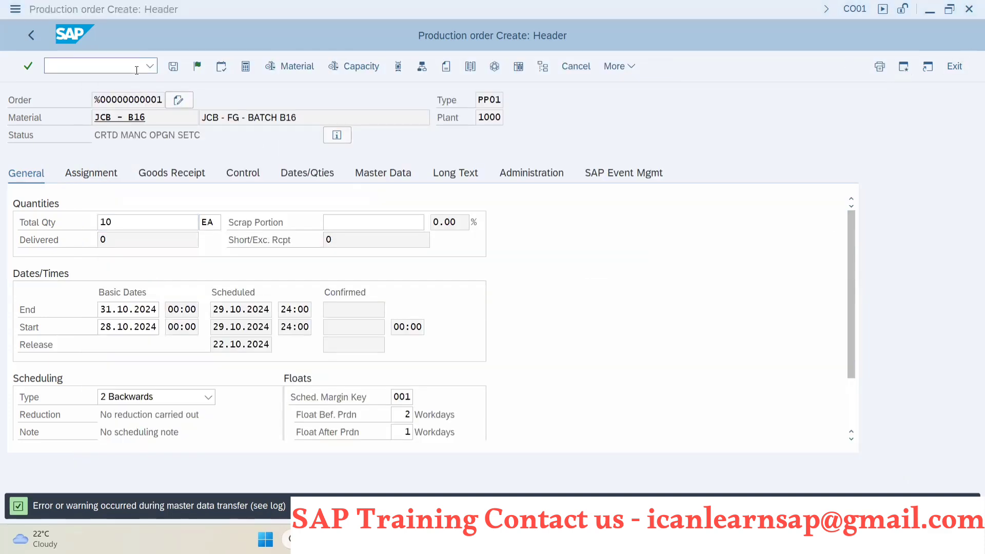
{"action": "key", "text": "Return"}
Run MD04 for JCB - B16 and open the MD63 planning table from the 03.02.2025 independent requirement
{"action": "type", "text": "md04"}
{"action": "key", "text": "Return"}
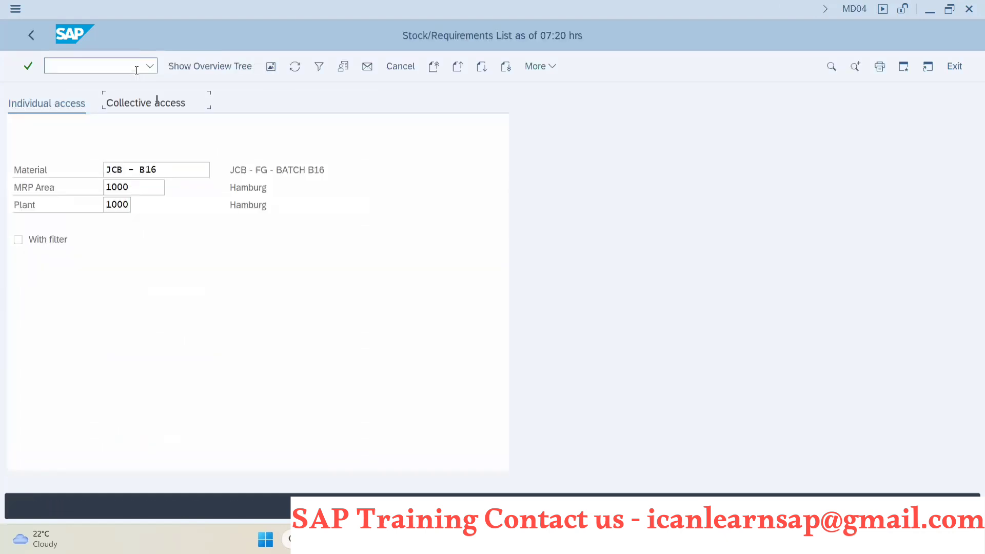
{"action": "key", "text": "Return"}
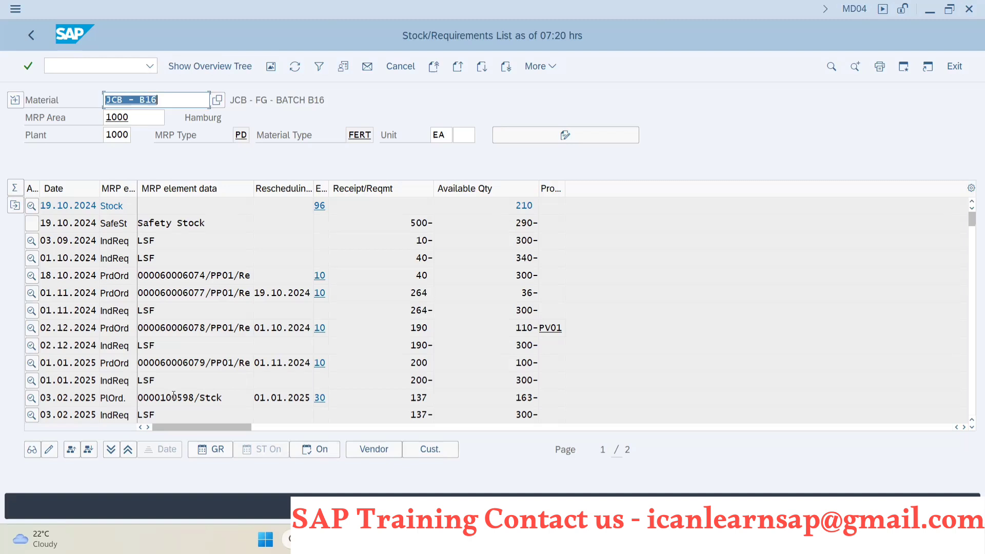
{"action": "double_click", "coordinate": [144, 414]}
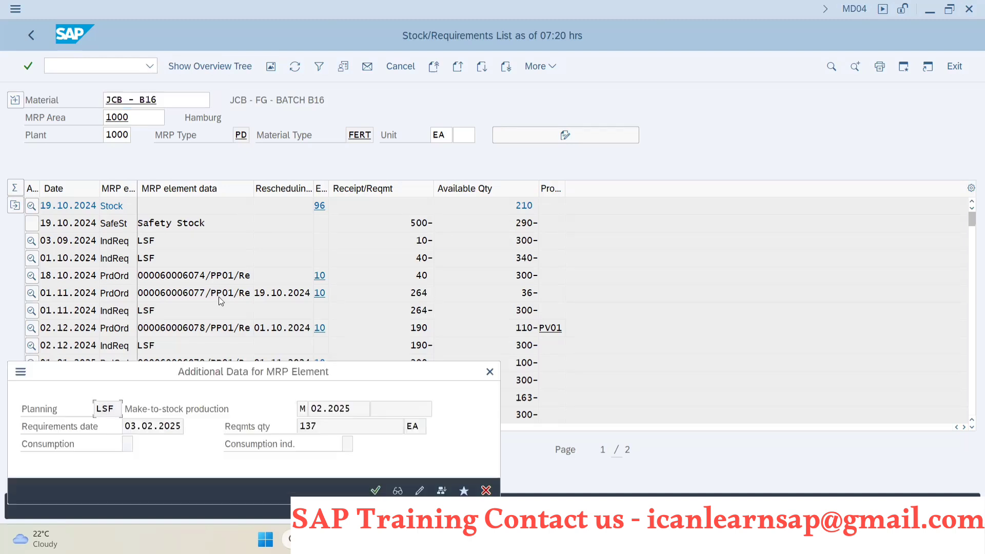
{"action": "left_click", "coordinate": [404, 492]}
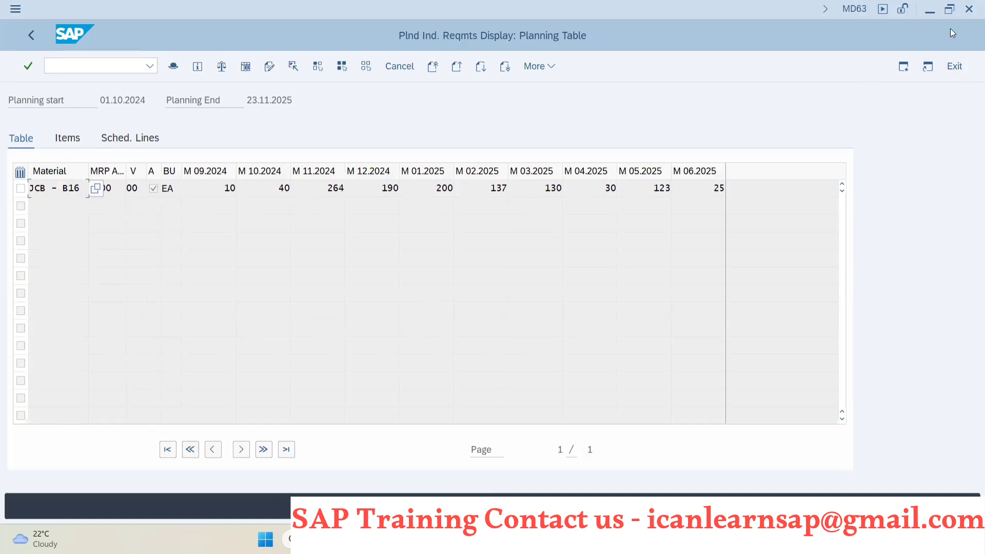
Go back from the MD63 planning table to the MD04 list for JCB - B16
{"action": "left_click", "coordinate": [30, 35]}
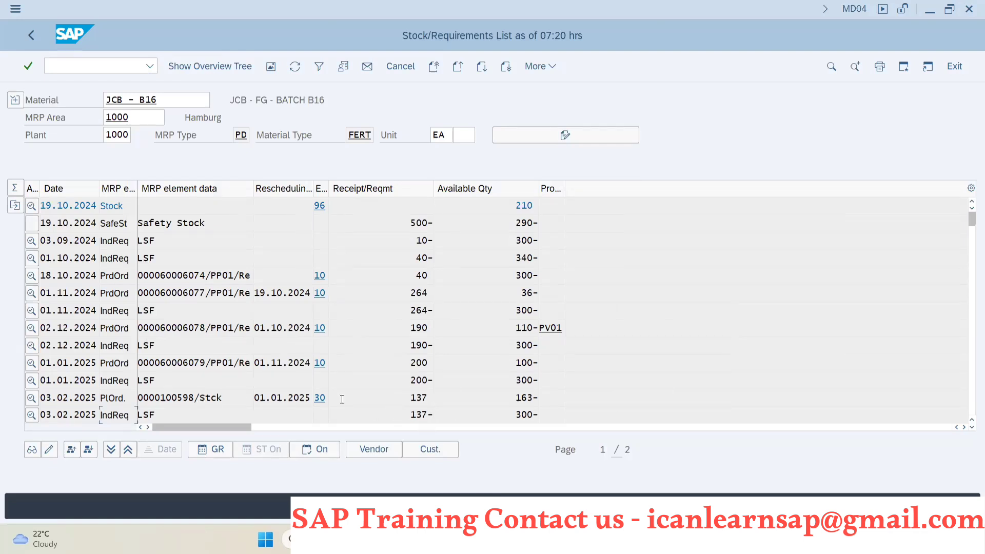
{"action": "double_click", "coordinate": [177, 399]}
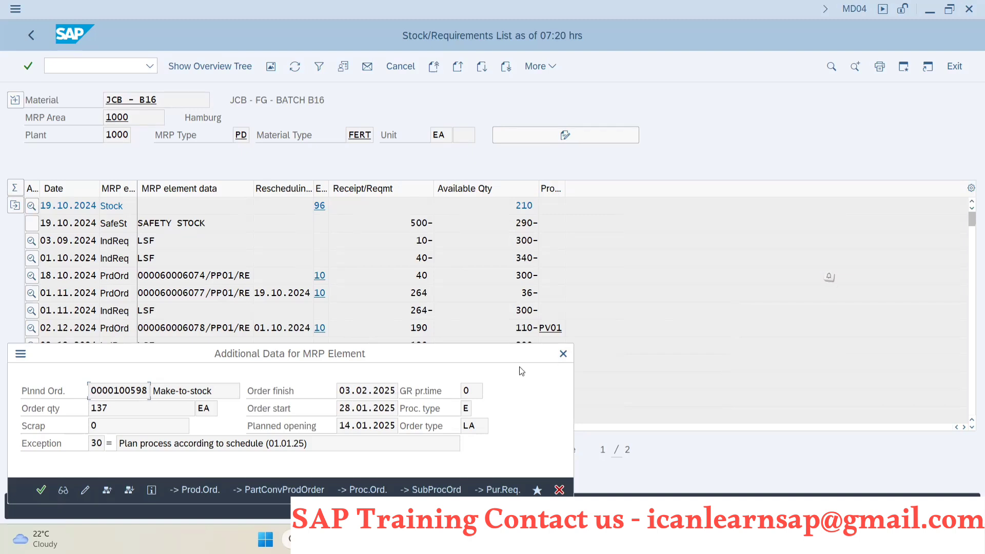
{"action": "left_click", "coordinate": [563, 353]}
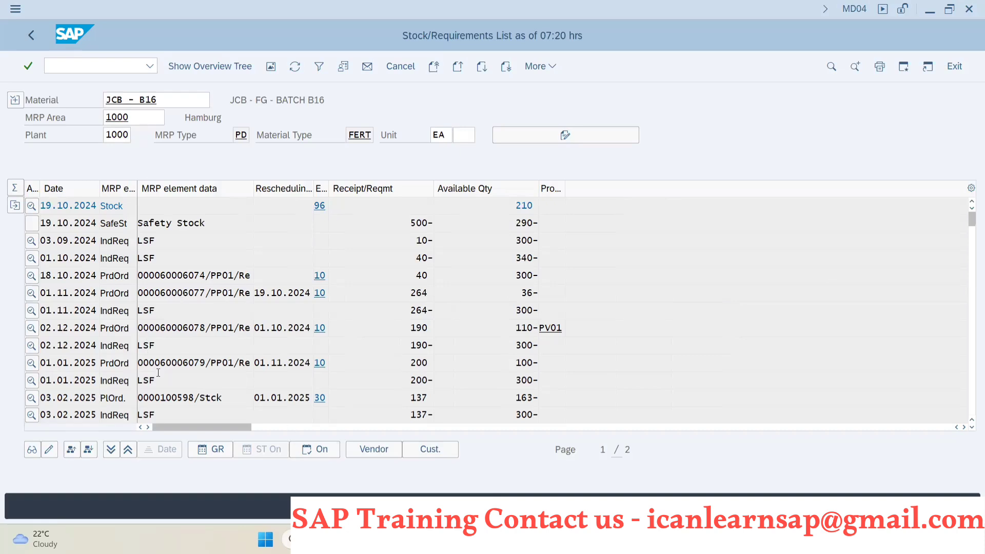
{"action": "key", "text": "alt+Tab"}
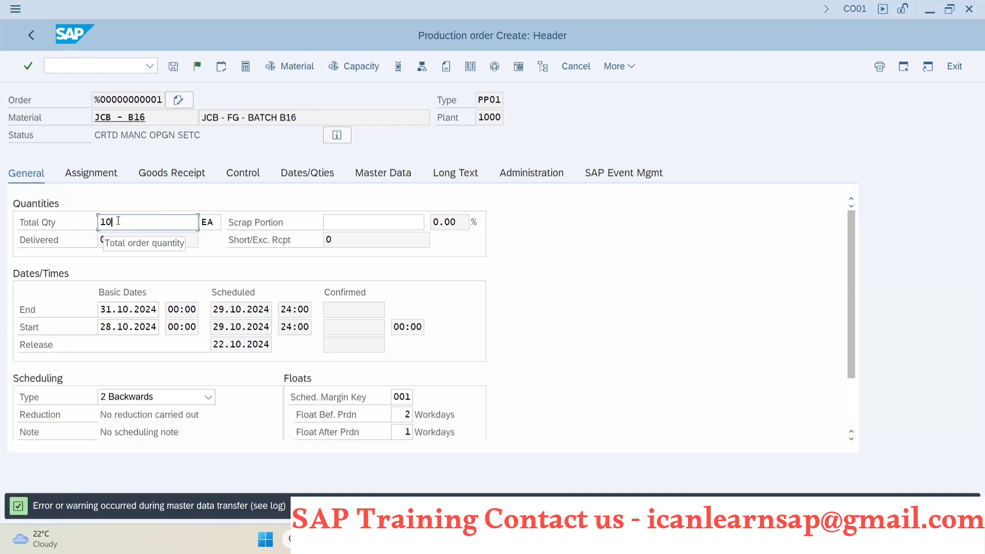
Enter 100 EA as the order's total quantity after briefly trying 10000
{"action": "type", "text": "0"}
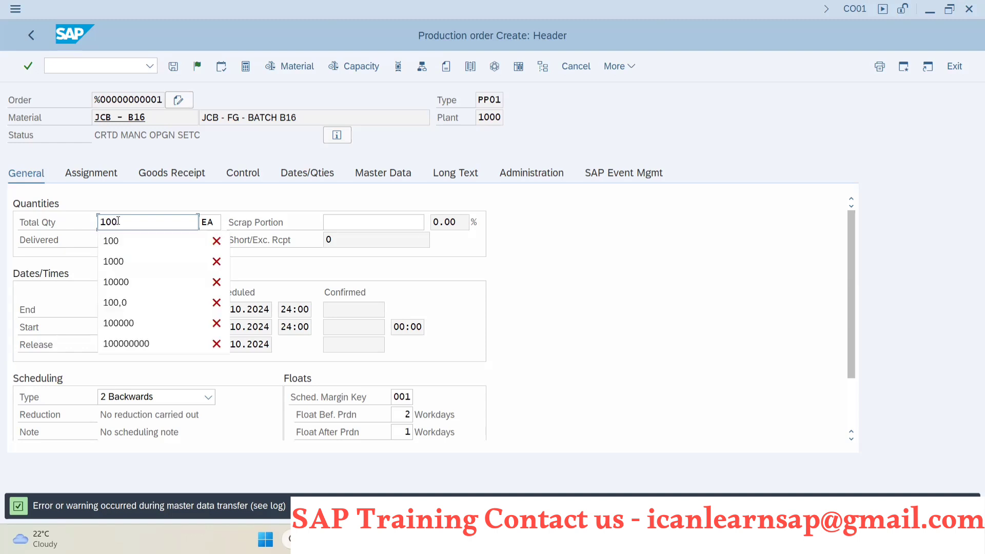
{"action": "type", "text": "00"}
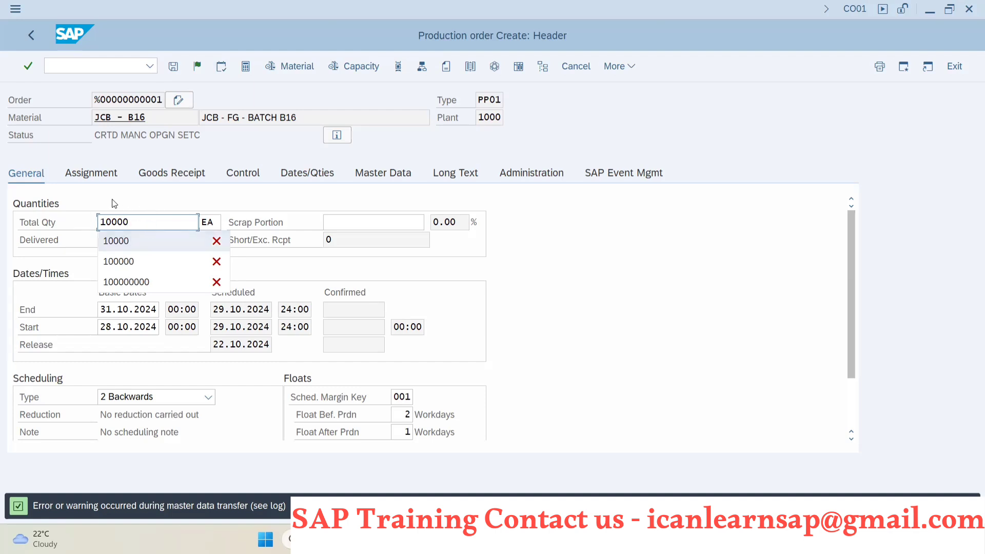
{"action": "left_click", "coordinate": [145, 221]}
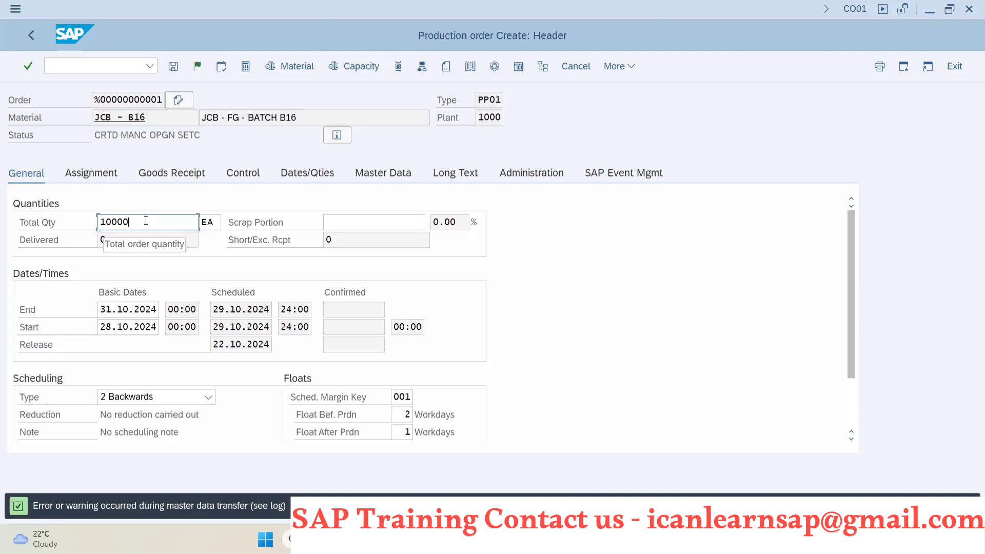
{"action": "key", "text": "BackSpace"}
{"action": "key", "text": "BackSpace"}
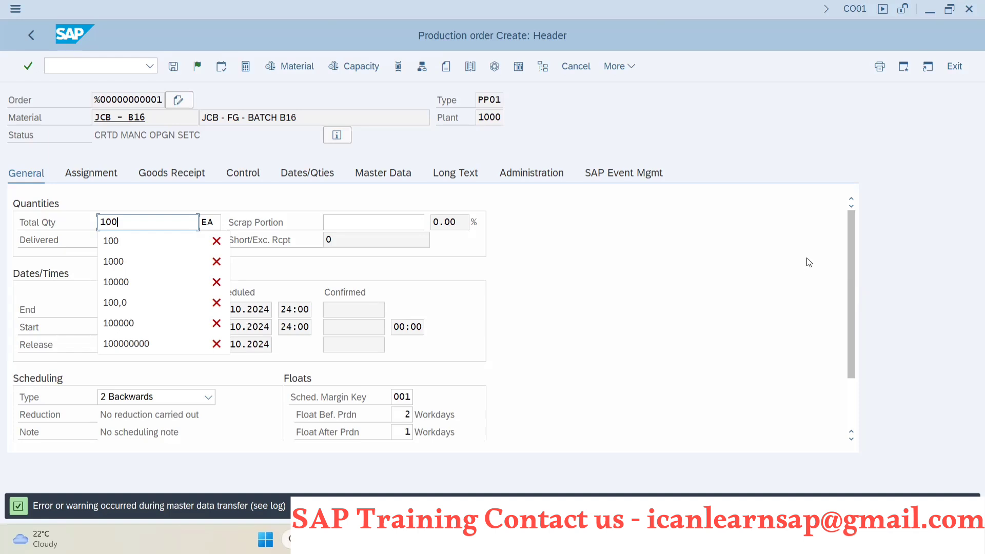
Reduce the order's total quantity from 100 back to 10 EA
{"action": "key", "text": "BackSpace"}
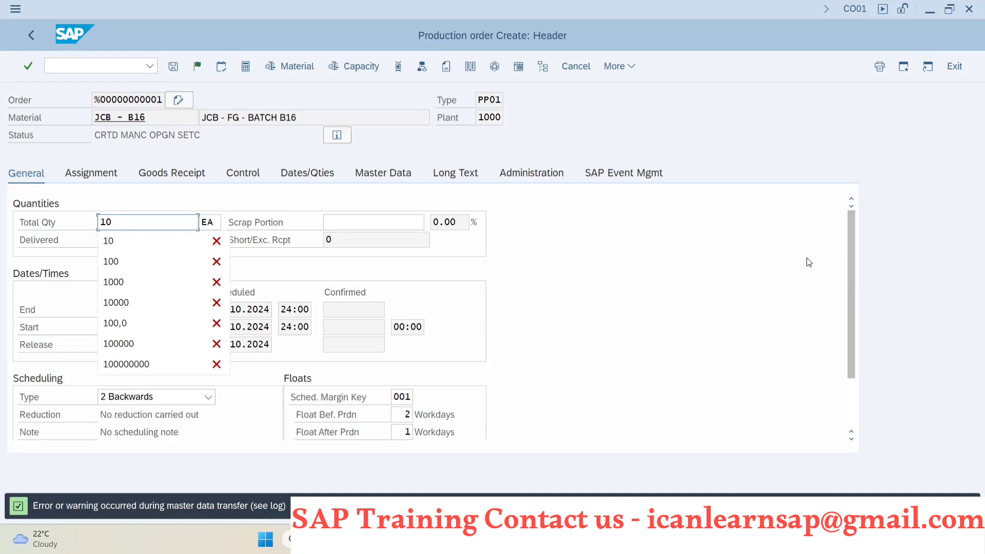
{"action": "left_click", "coordinate": [787, 185]}
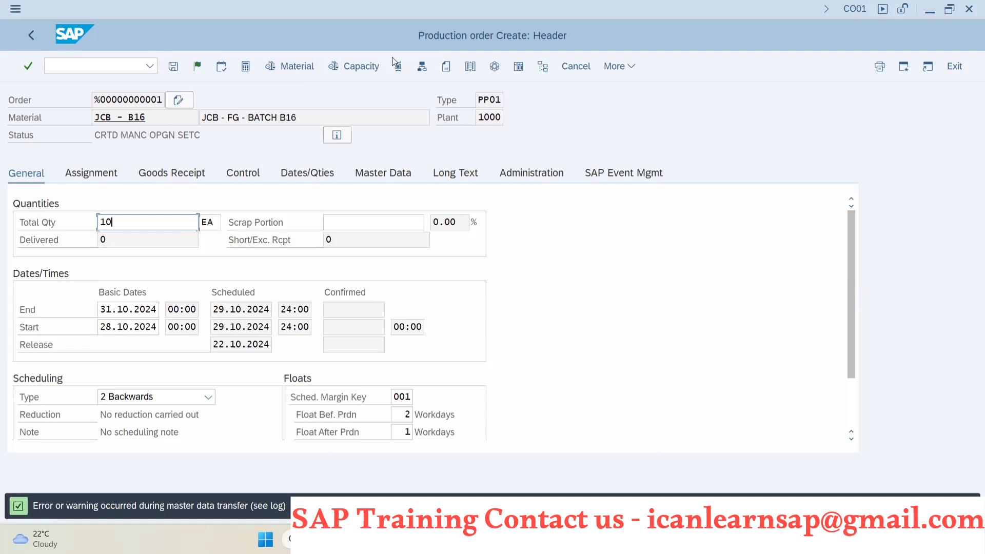
Release the production order, skipping the purchasing data check
{"action": "left_click", "coordinate": [198, 67]}
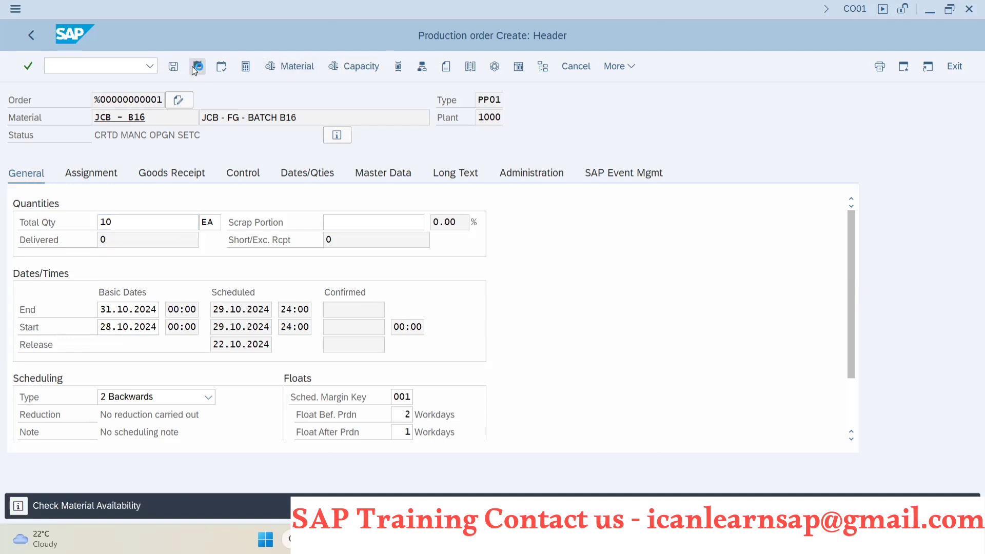
{"action": "key", "text": "ctrl+s"}
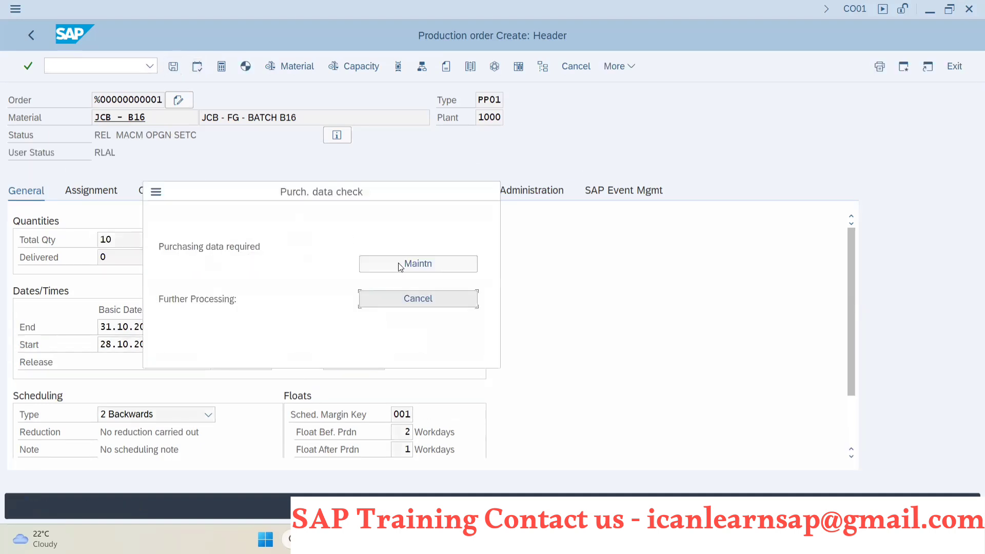
{"action": "left_click", "coordinate": [434, 298]}
Delete stickers component item 0040 and save the order as 60006080 despite the costing error
{"action": "left_click", "coordinate": [421, 66]}
{"action": "left_click", "coordinate": [16, 257]}
{"action": "left_click", "coordinate": [88, 468]}
{"action": "left_click", "coordinate": [385, 231]}
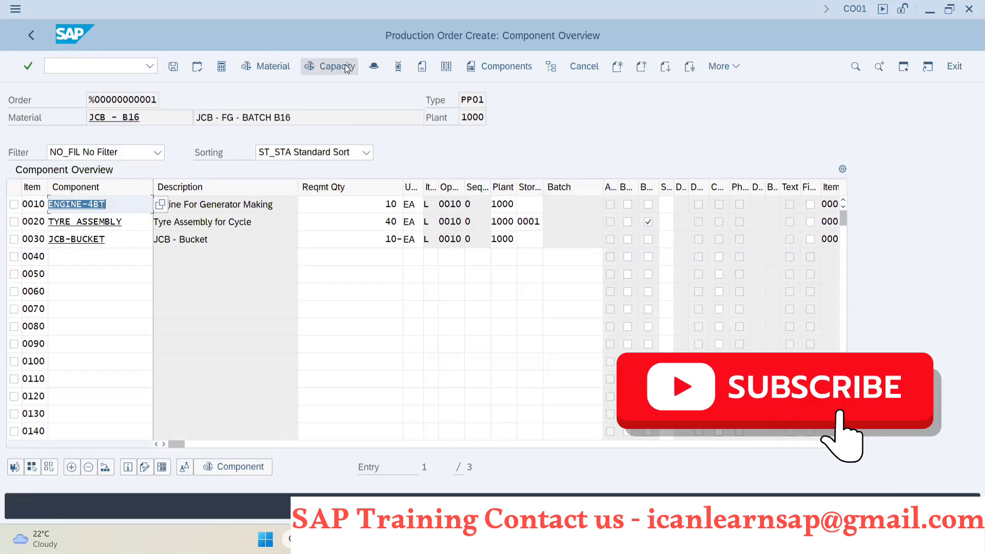
{"action": "left_click", "coordinate": [377, 67]}
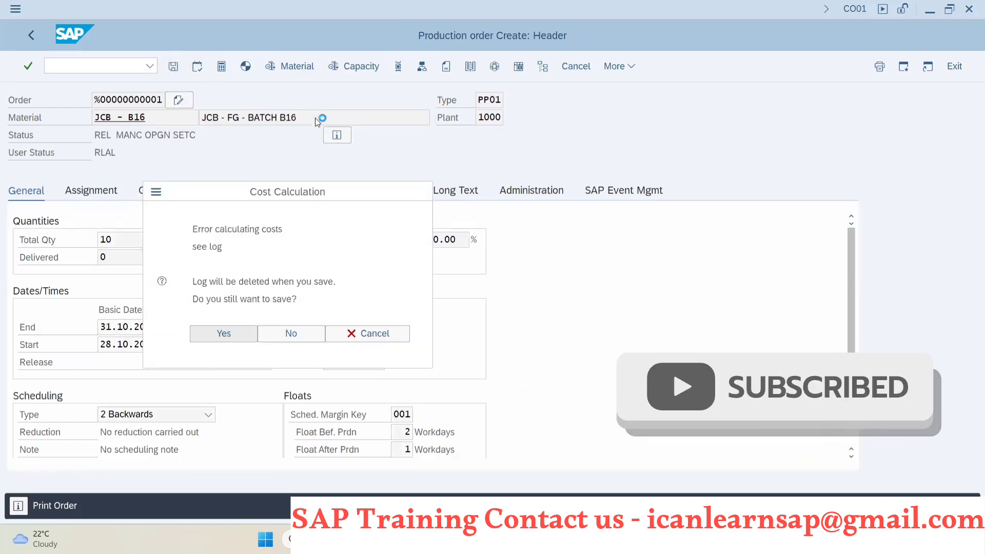
{"action": "key", "text": "alt+Tab"}
Return to PowerPoint slide 13 on production order creation methods (MD04, CO01)
{"action": "key", "text": "Escape"}
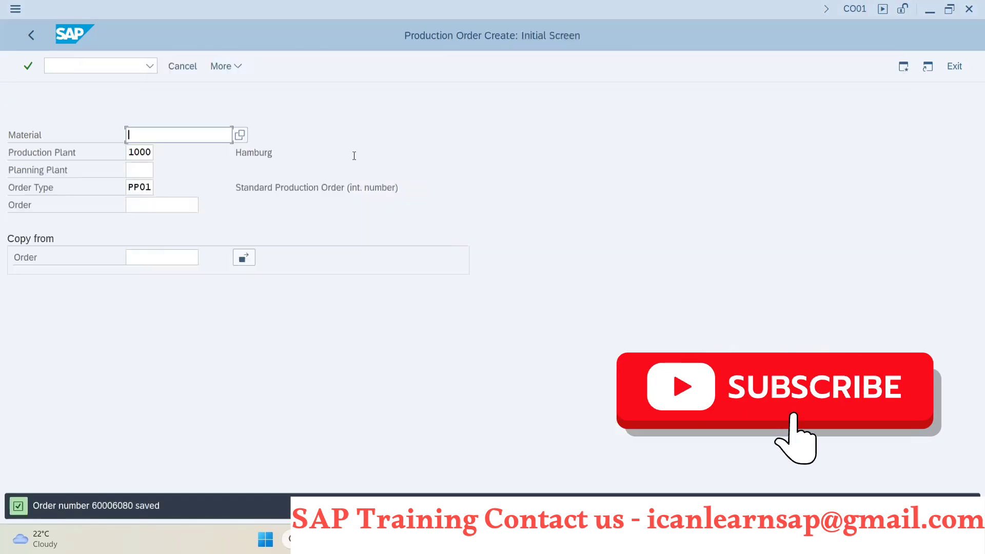
{"action": "key", "text": "alt+Tab"}
{"action": "key", "text": "Tab"}
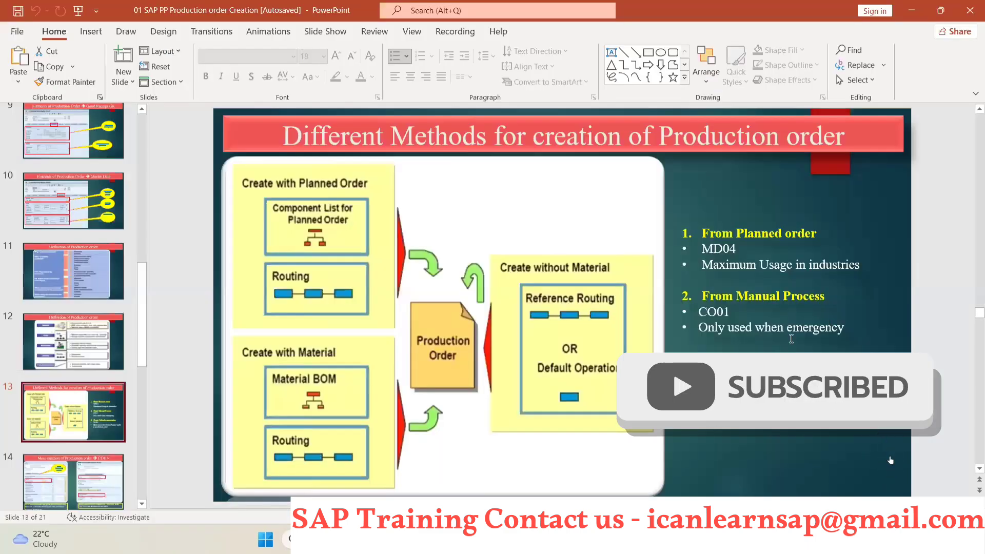